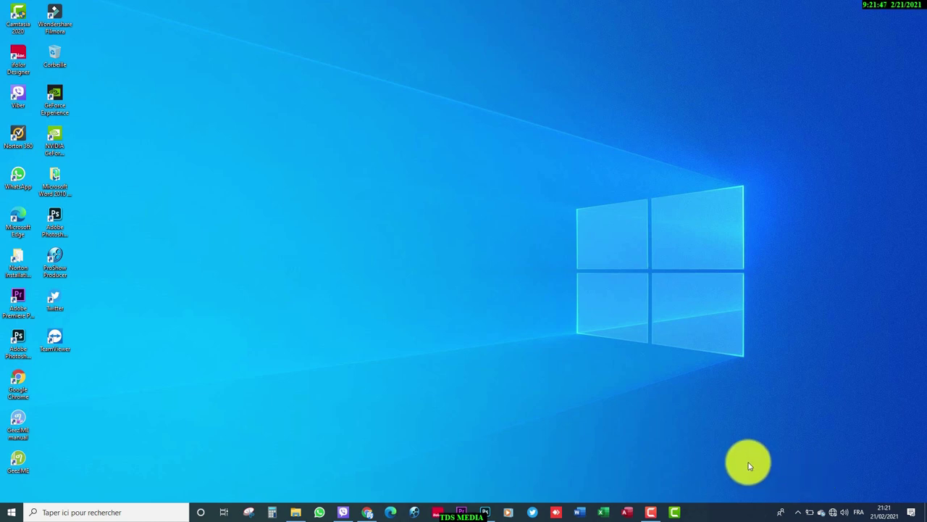
Open Sans titre-1 from the Vidéos folder in Photoshop
click(487, 513)
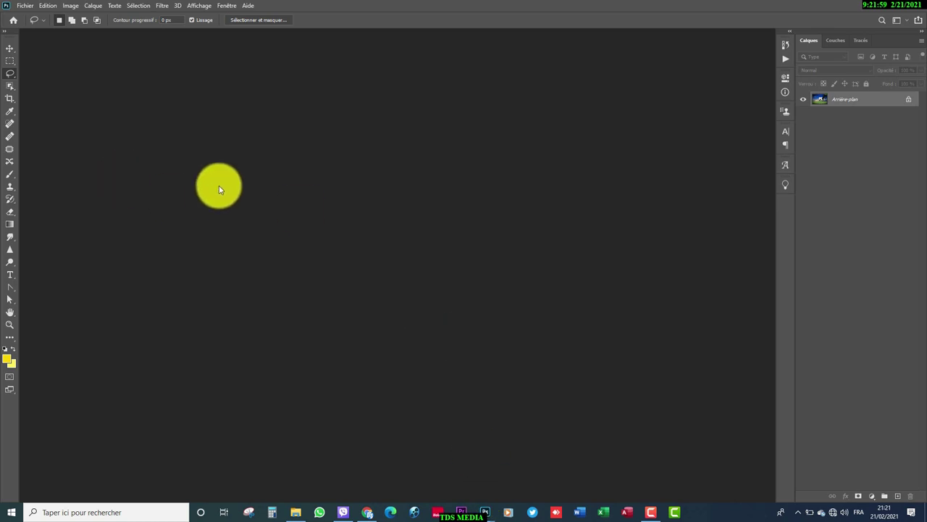
click(25, 6)
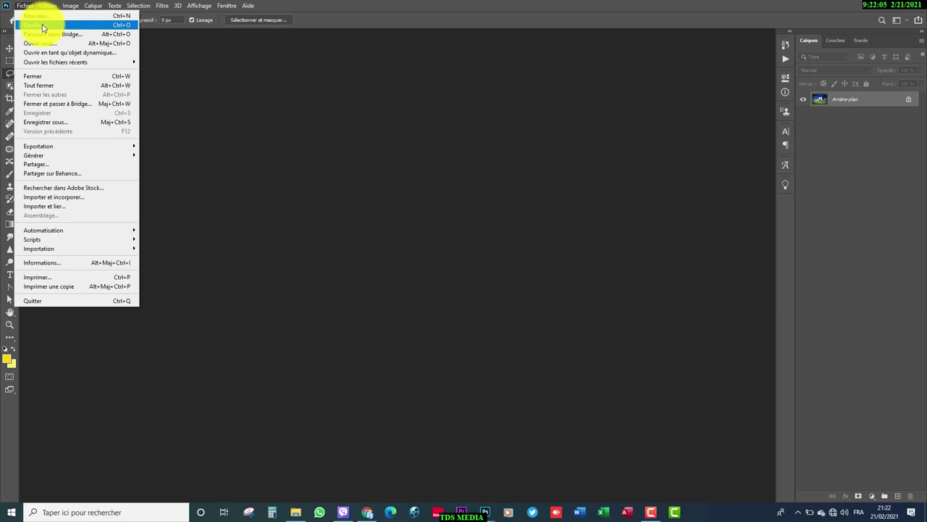
click(42, 28)
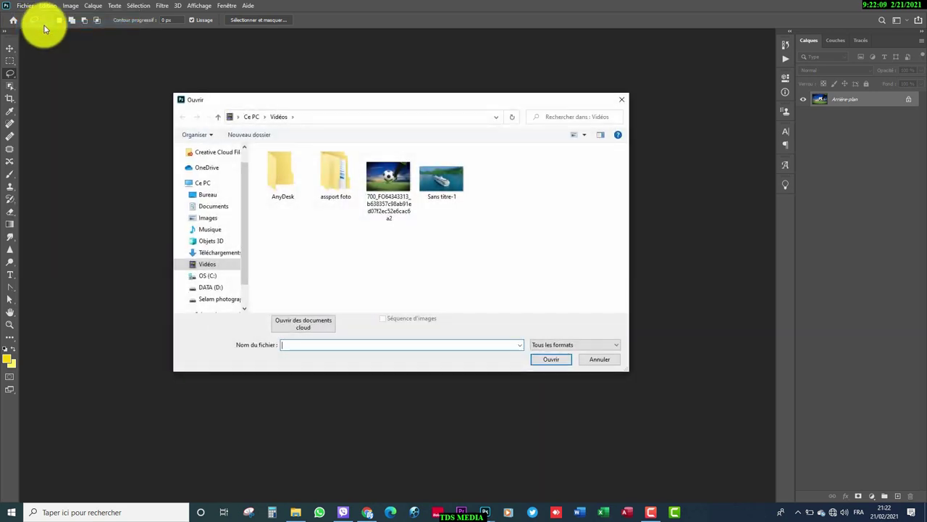
click(208, 263)
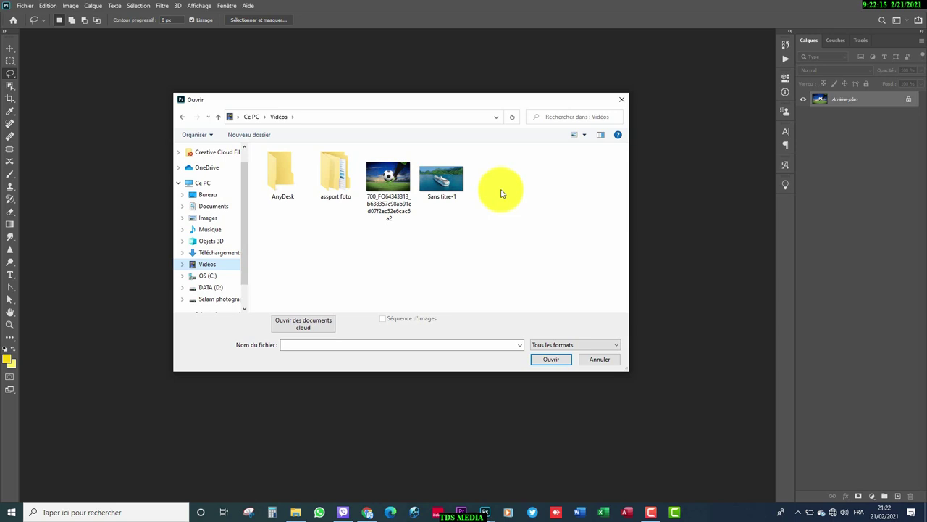
click(455, 180)
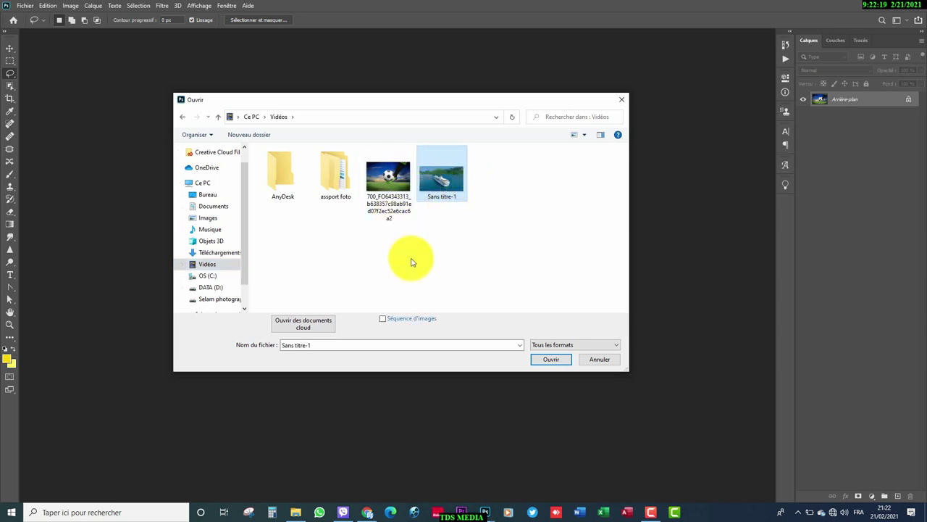
click(552, 362)
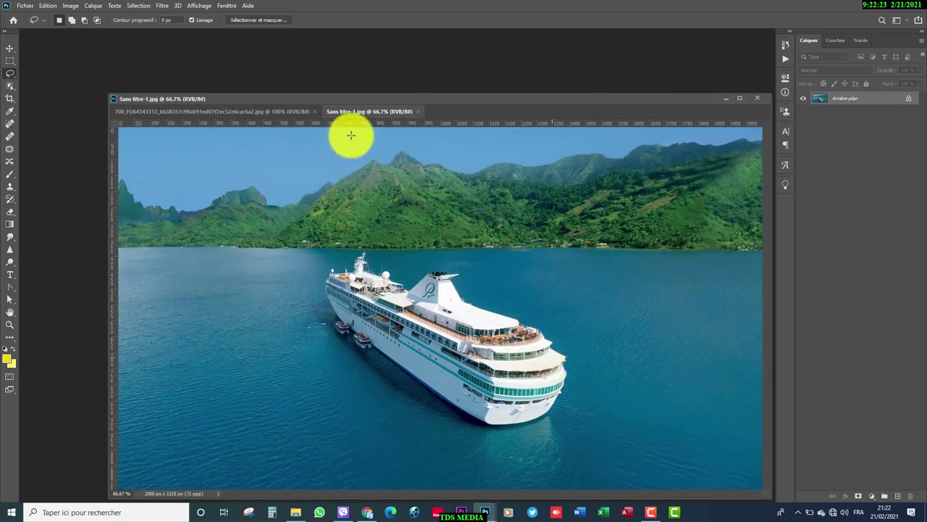
Dock the floating Sans titre-1 window as a tab beside the football image
drag(327, 98, 234, 43)
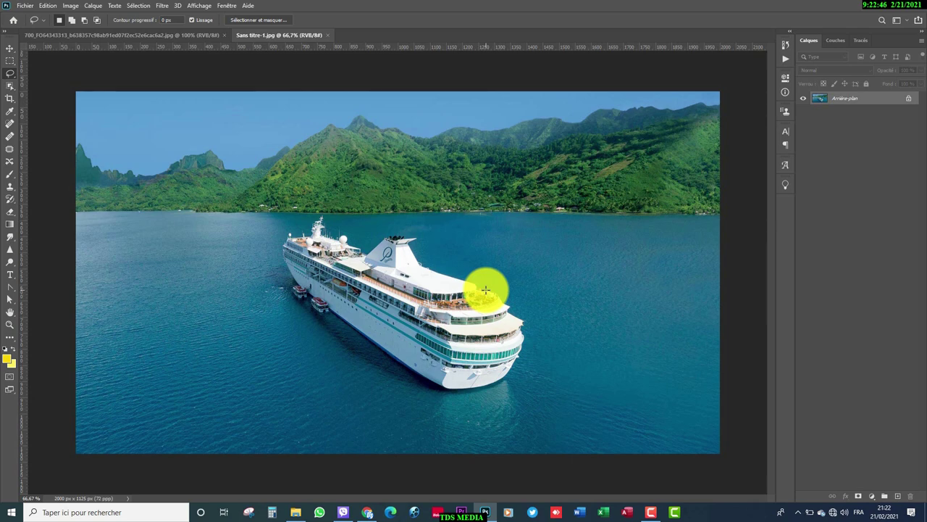
Draw a loose freehand lasso loop around the cruise ship and nearby water
right_click(9, 73)
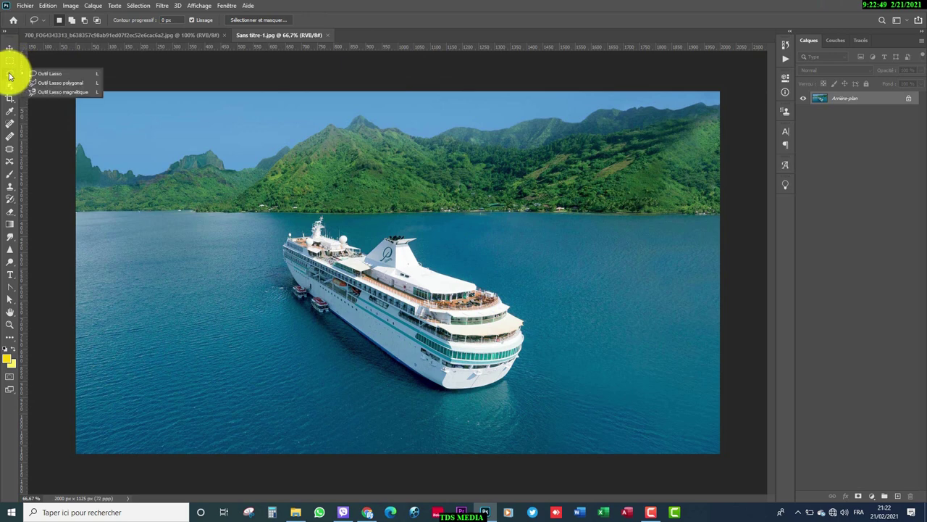
click(50, 74)
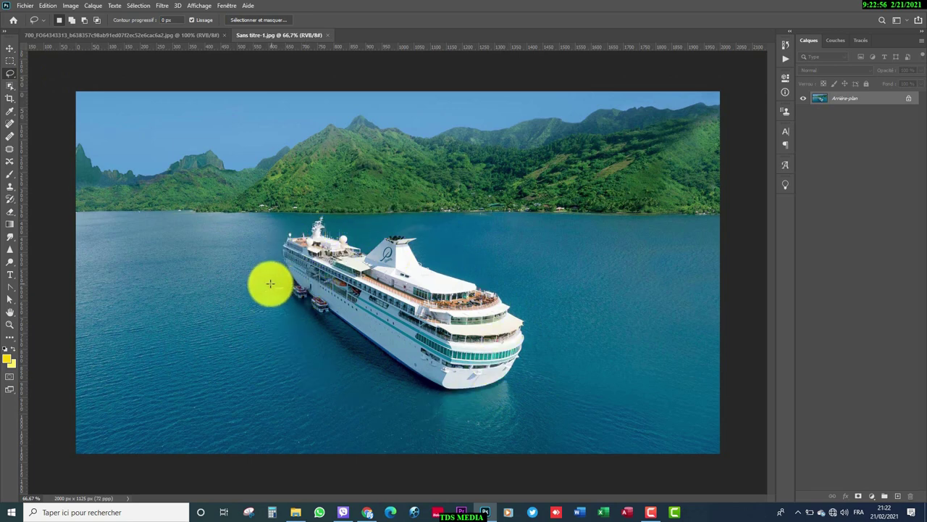
mouse_move(243, 288)
mouse_down()
mouse_move(359, 387)
mouse_move(454, 424)
mouse_move(511, 427)
mouse_move(553, 382)
mouse_move(546, 306)
mouse_move(507, 253)
mouse_move(441, 228)
mouse_move(298, 209)
mouse_move(251, 253)
mouse_move(244, 292)
mouse_up()
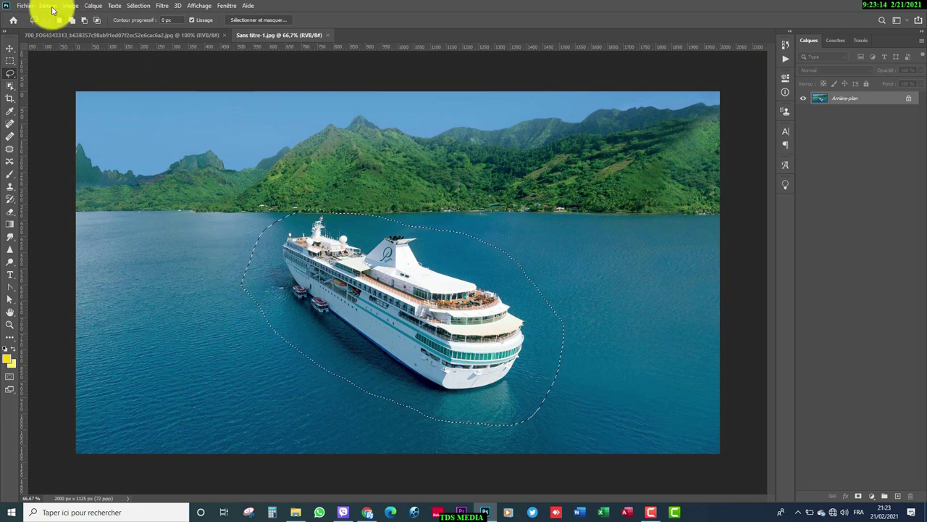
Start Remplissage d'après le contenu on the ship selection from the Edition menu
click(48, 7)
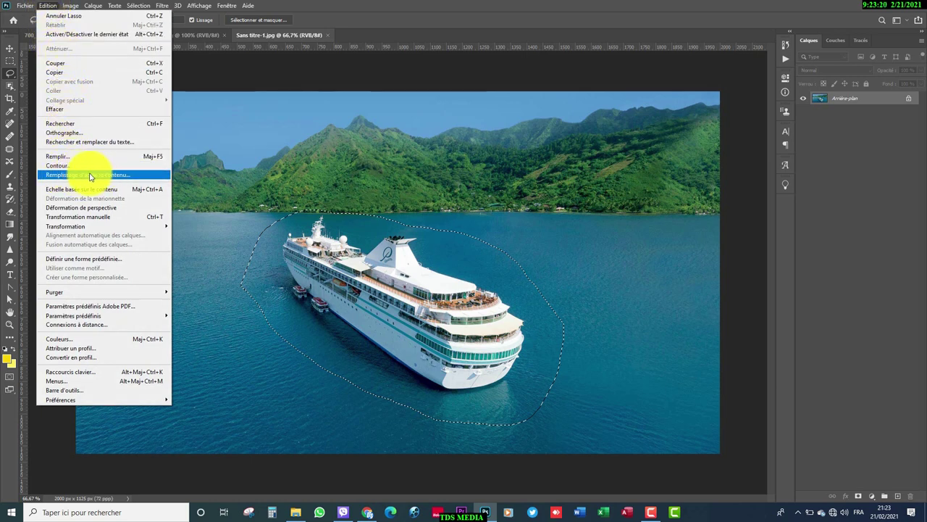
click(99, 176)
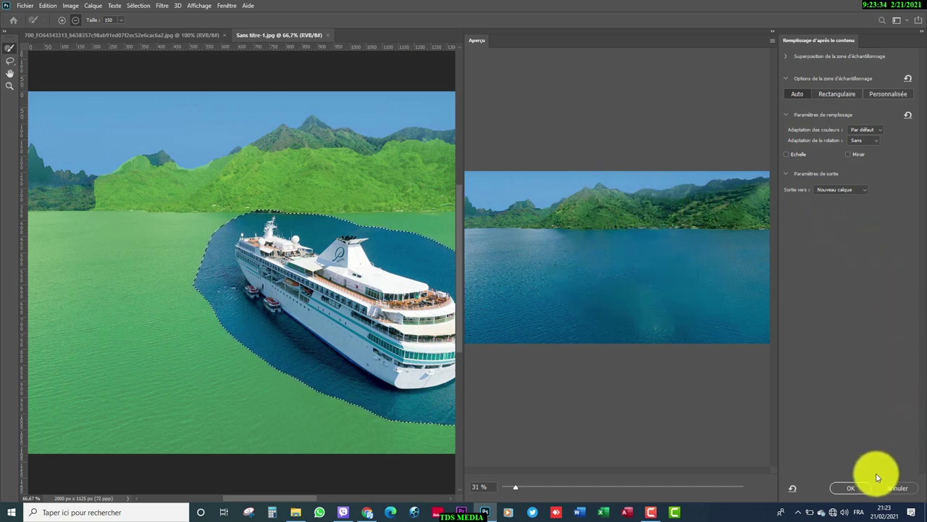
Apply the fill to layer Arrière-plan copie and deselect the selection
click(851, 487)
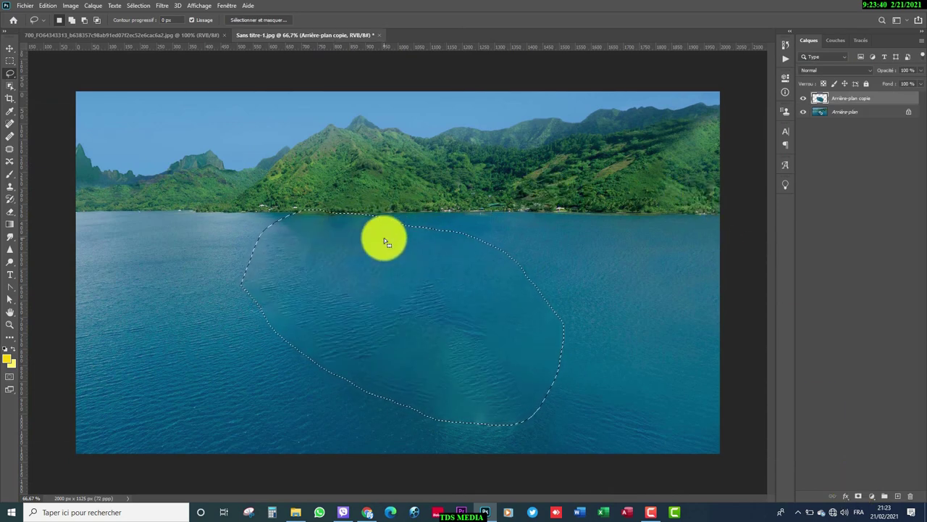
right_click(448, 182)
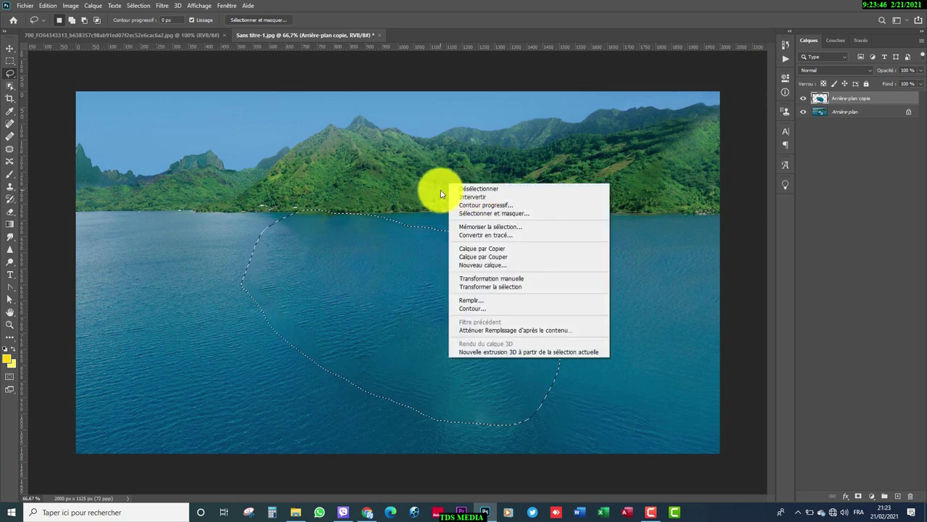
click(475, 188)
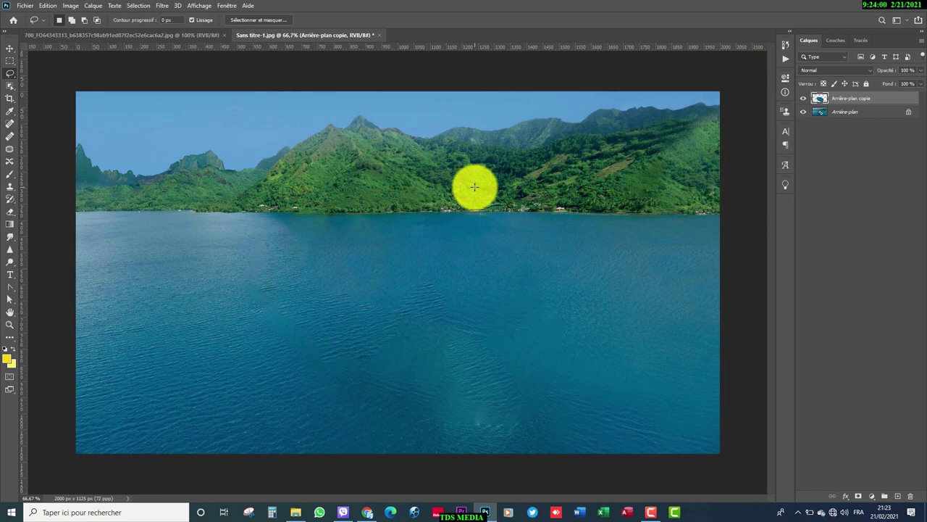
click(802, 98)
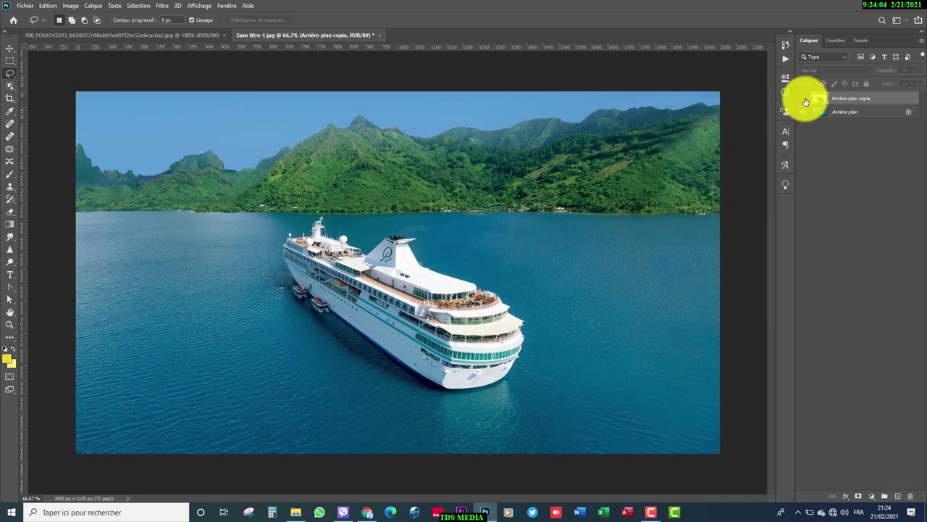
click(805, 100)
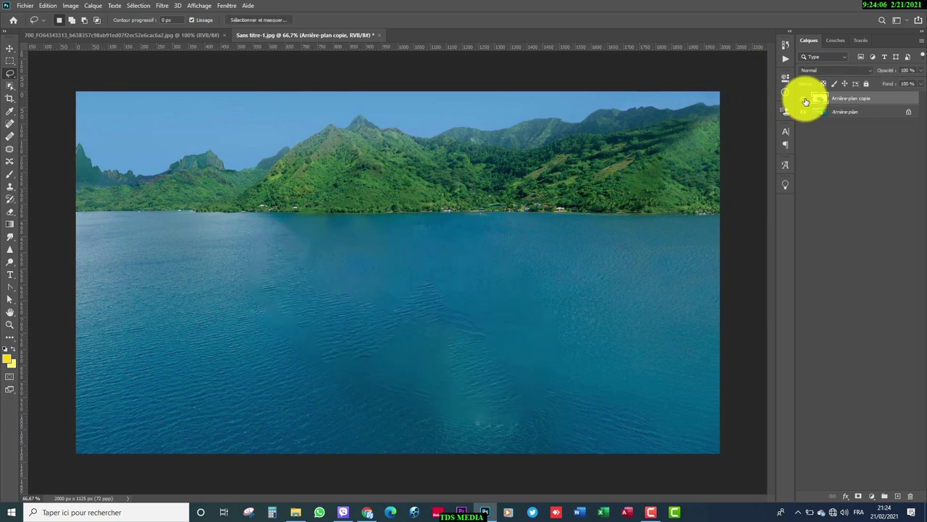